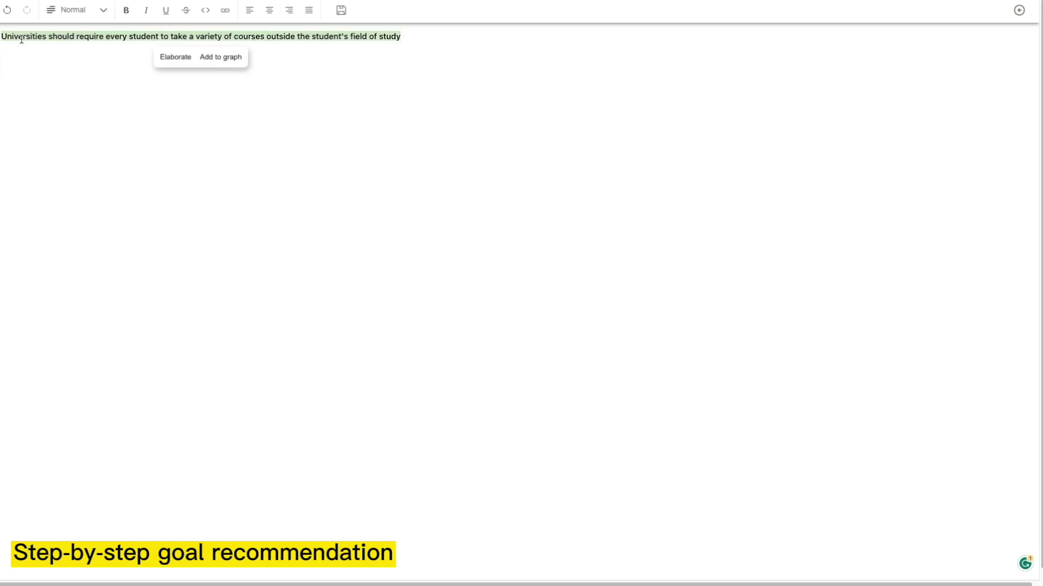
Expand the thesis on requiring courses outside students' field into suggested keywords
left_click(179, 59)
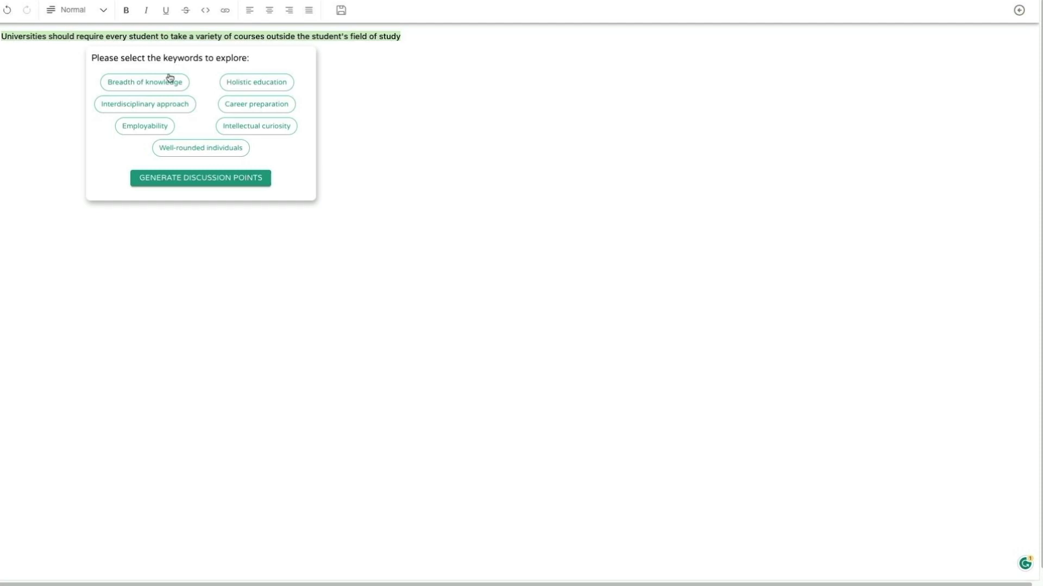
Choose Breadth of knowledge and Career preparation, pick the resume-building point, and sketch the outline graph
left_click(167, 79)
left_click(233, 102)
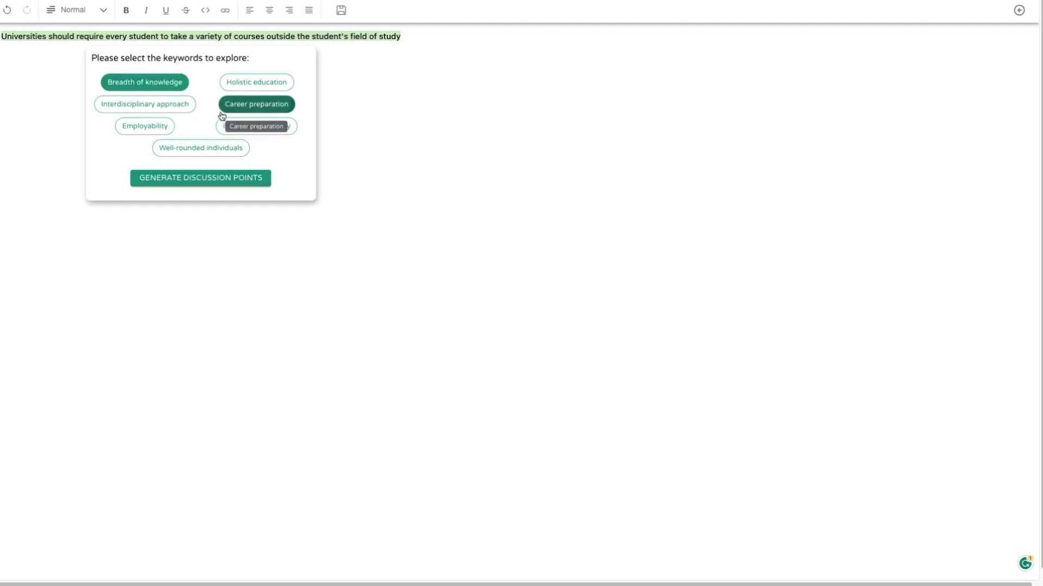
left_click(172, 182)
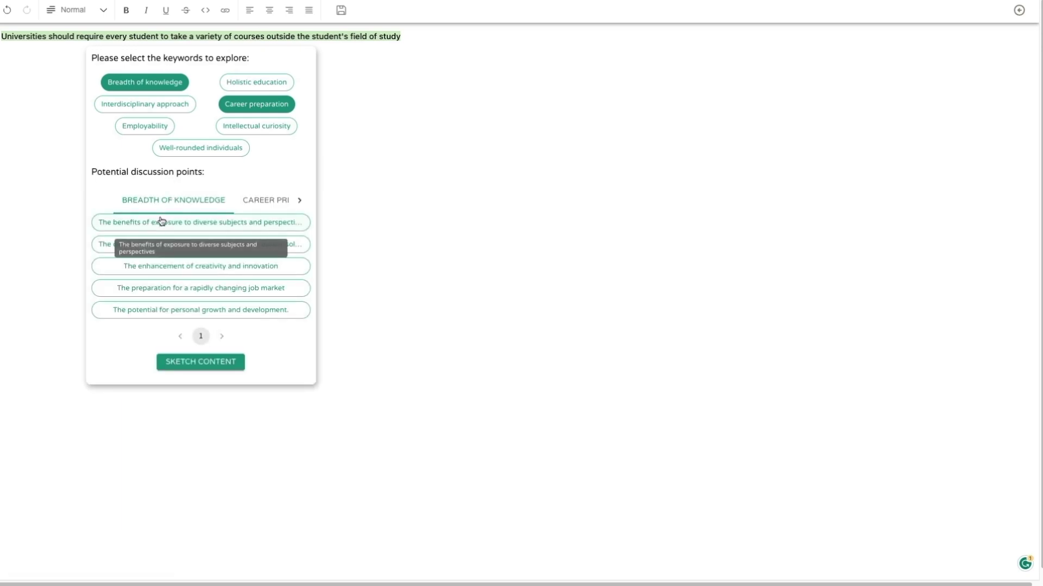
left_click(242, 203)
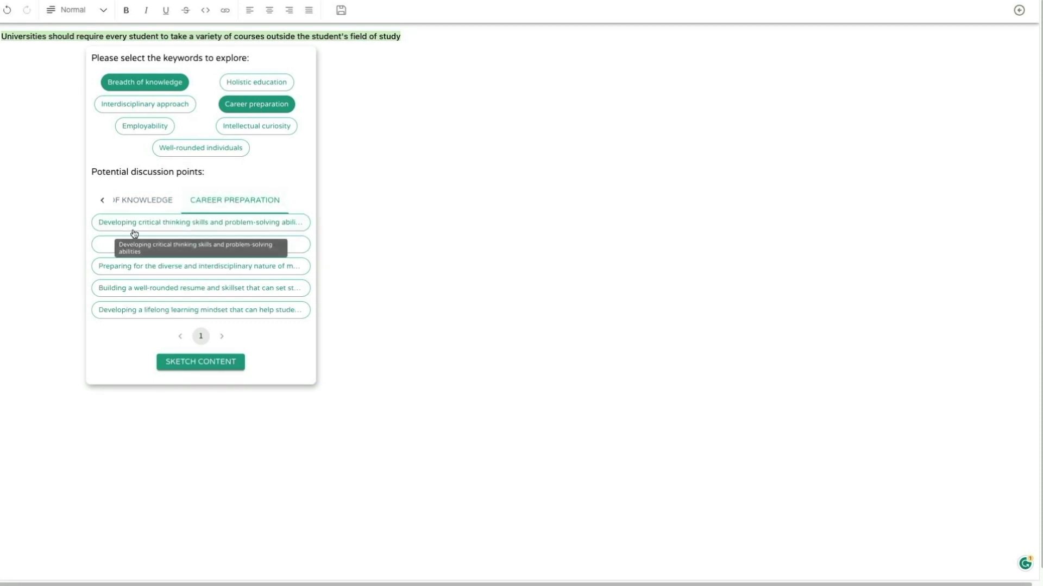
left_click(110, 289)
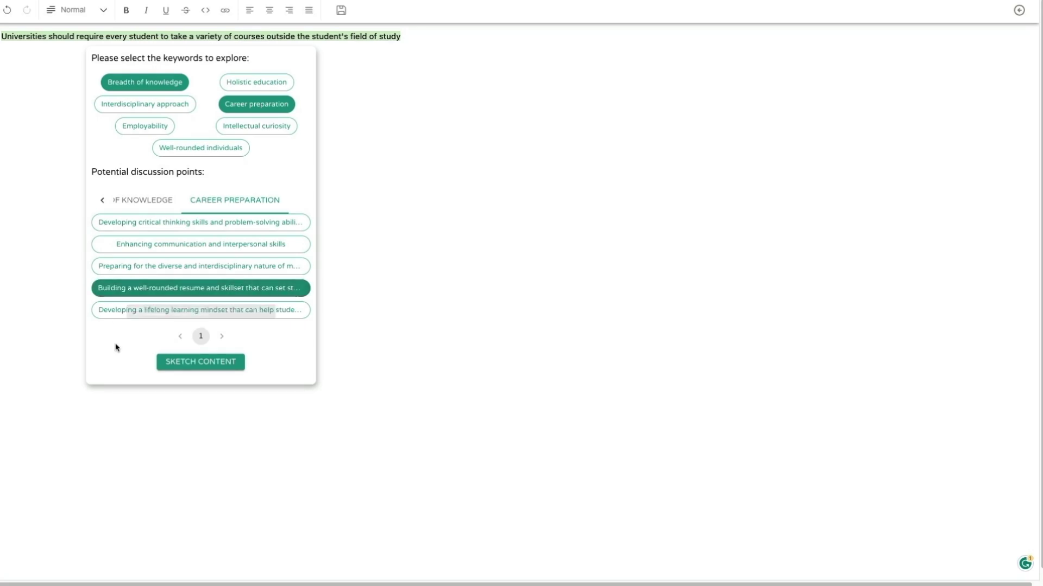
left_click(201, 362)
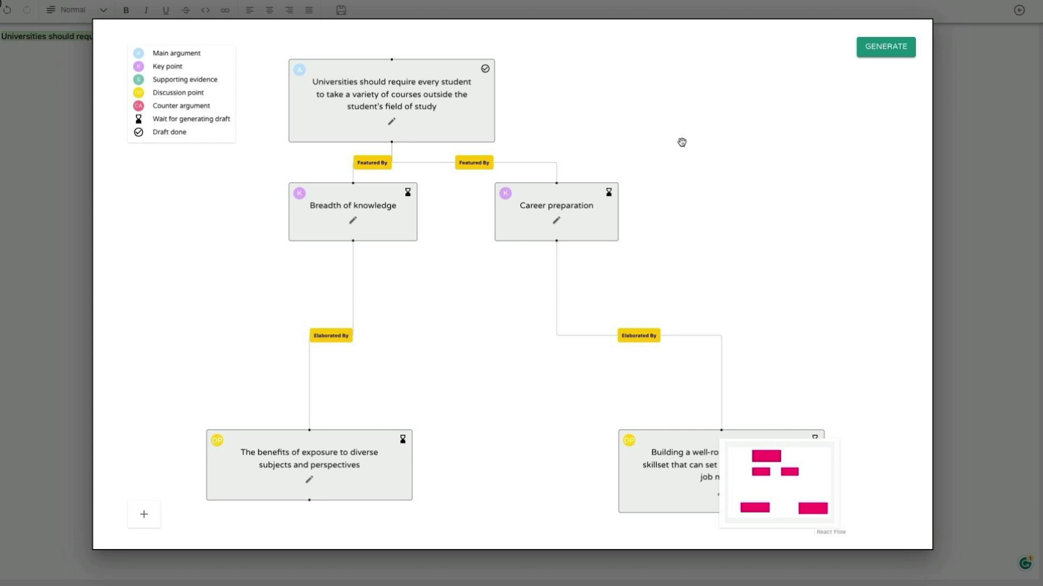
Generate the career-preparation and breadth-of-knowledge draft paragraphs from the outline graph
left_click(904, 46)
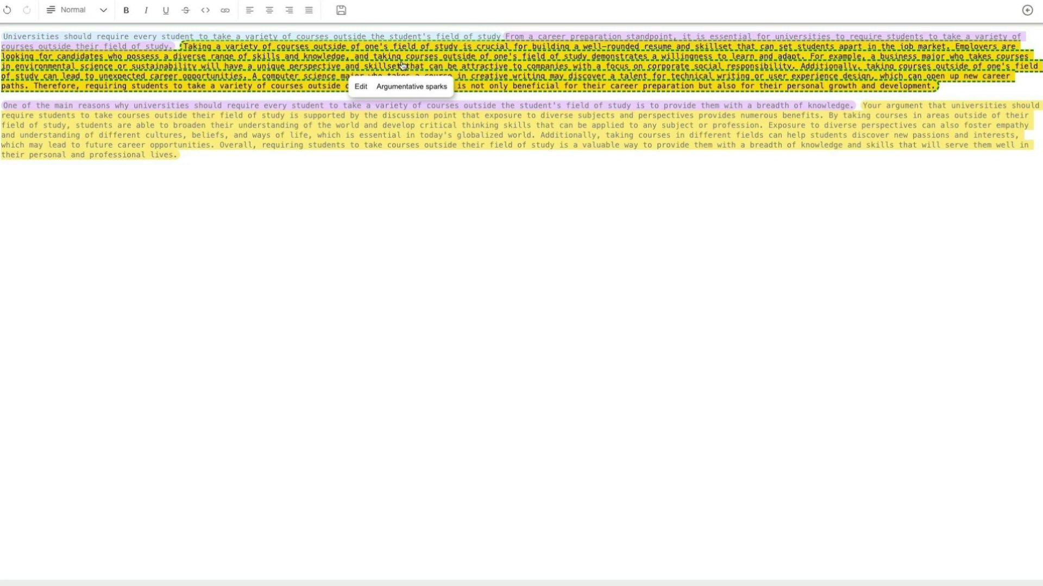
left_click(401, 86)
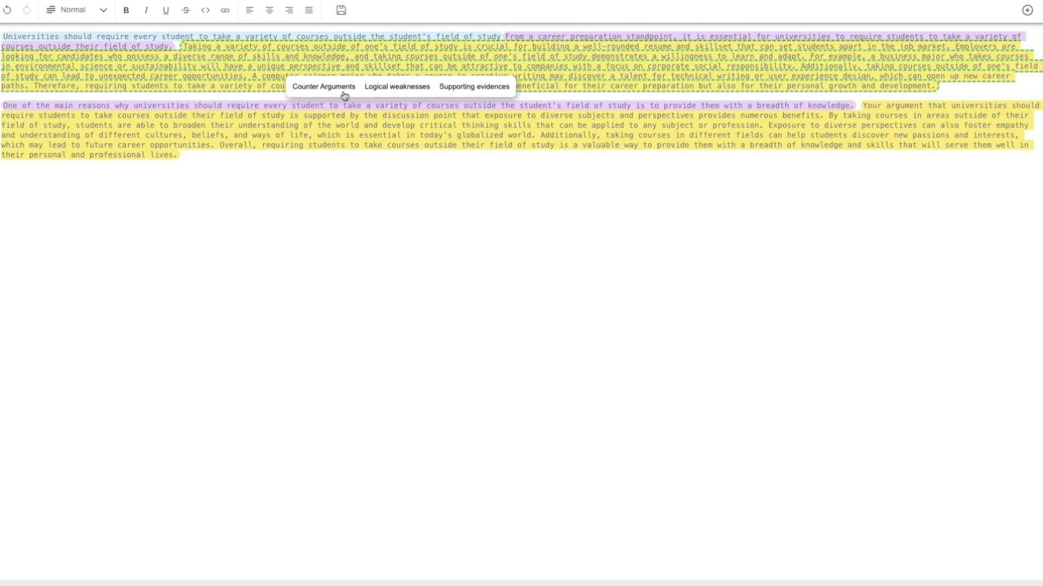
Choose Limited Time and Resources from the paragraph's counter arguments
left_click(324, 86)
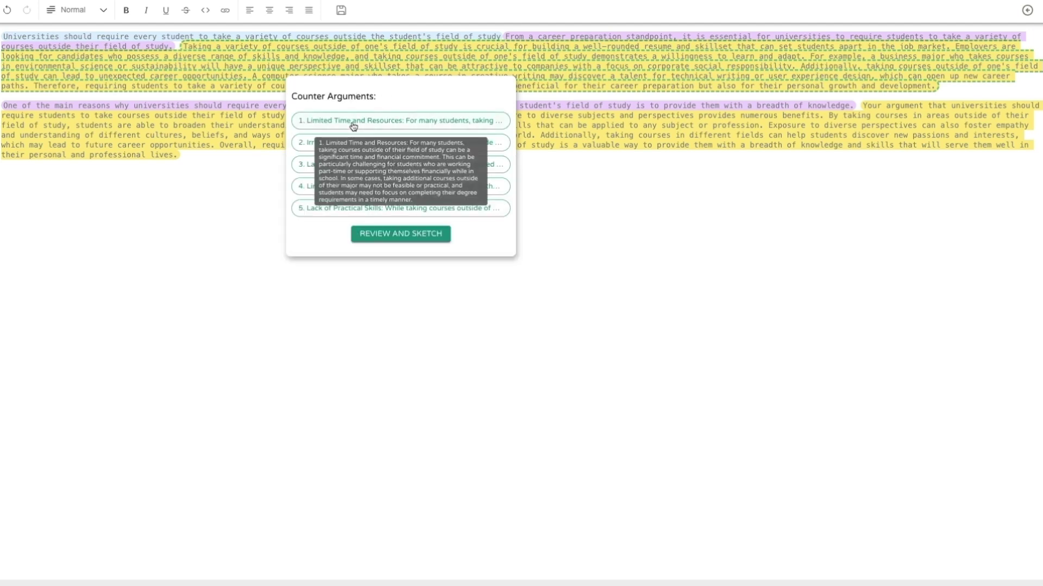
left_click(353, 122)
Sketch the Limited Time and Resources node into the graph and generate its pink paragraph
left_click(369, 234)
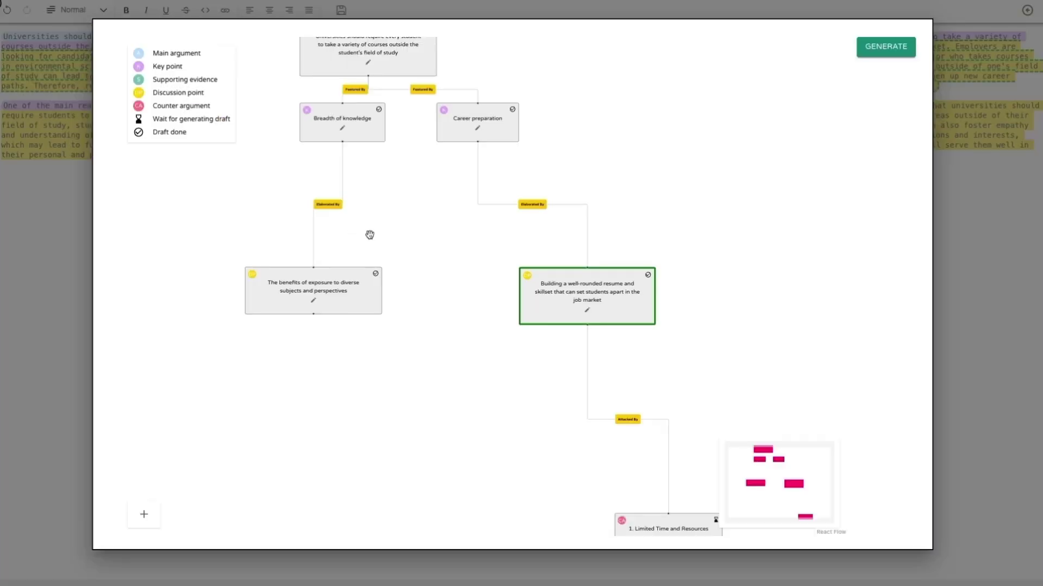
left_click_drag(466, 340, 432, 239)
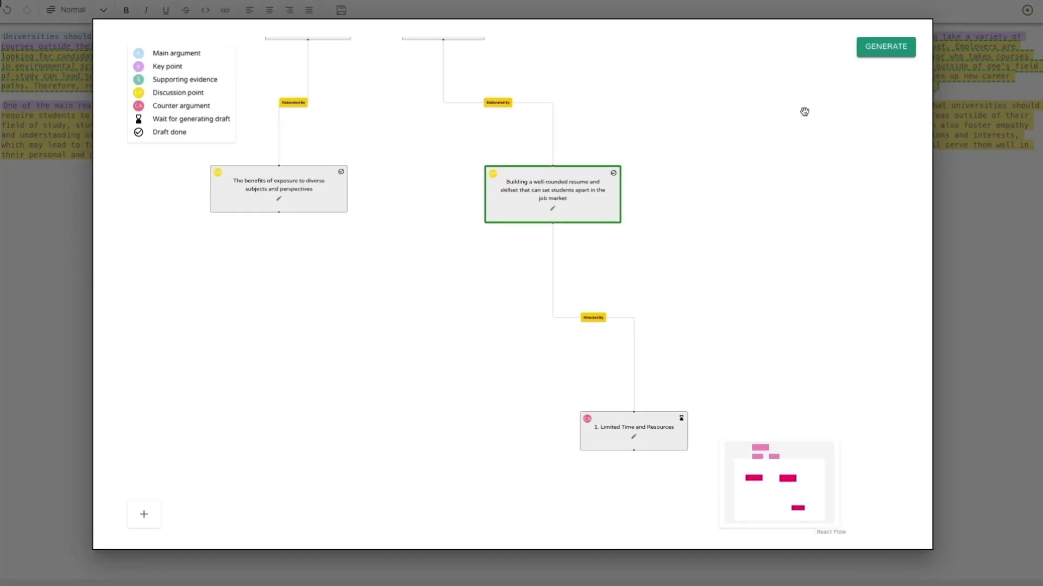
left_click(912, 49)
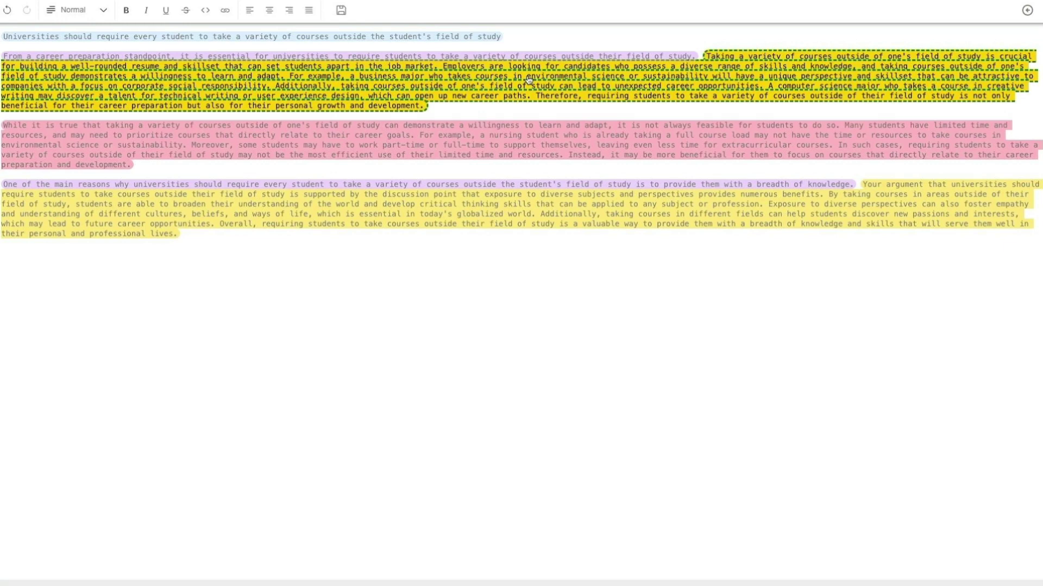
left_click(422, 99)
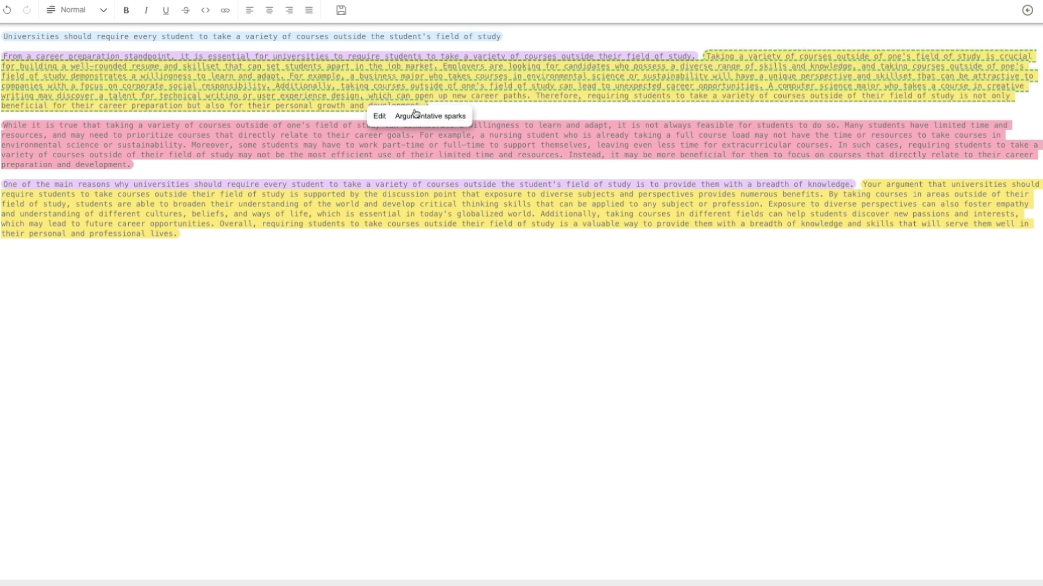
Fix the Lack of evidence weakness using the second rewrite citing 73% of employers
left_click(416, 115)
left_click(415, 116)
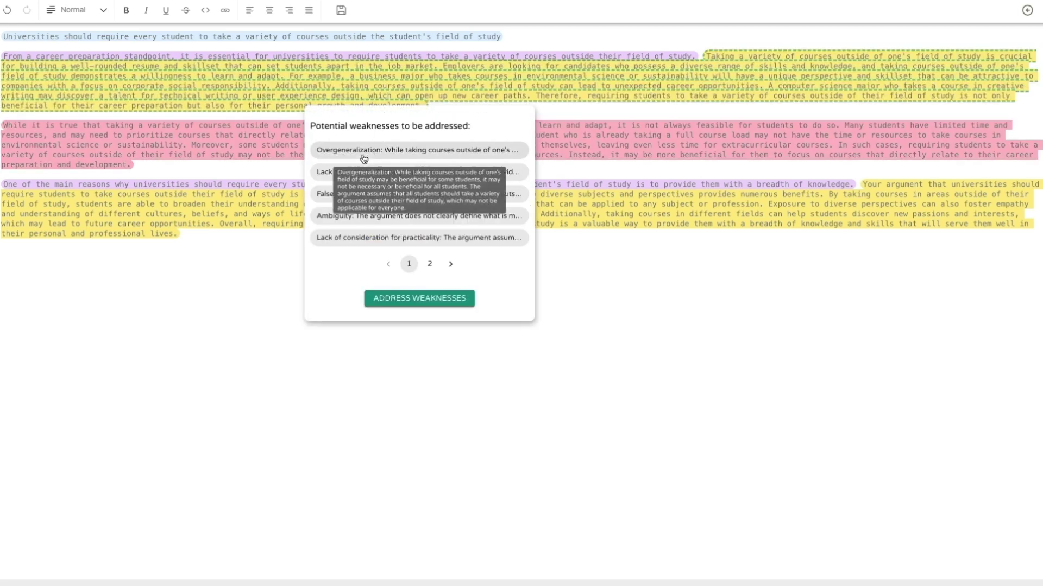
left_click(330, 174)
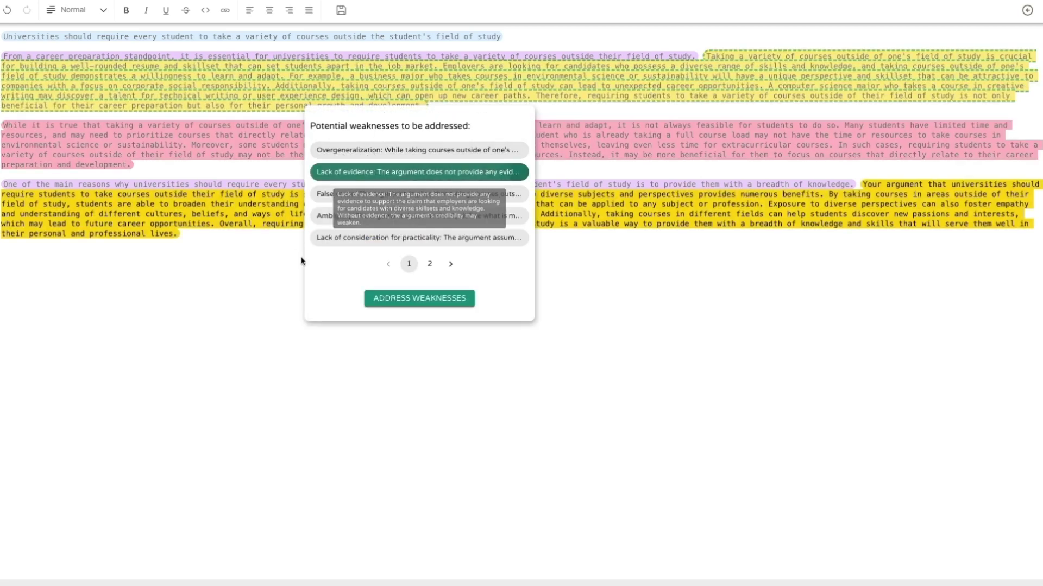
left_click(392, 296)
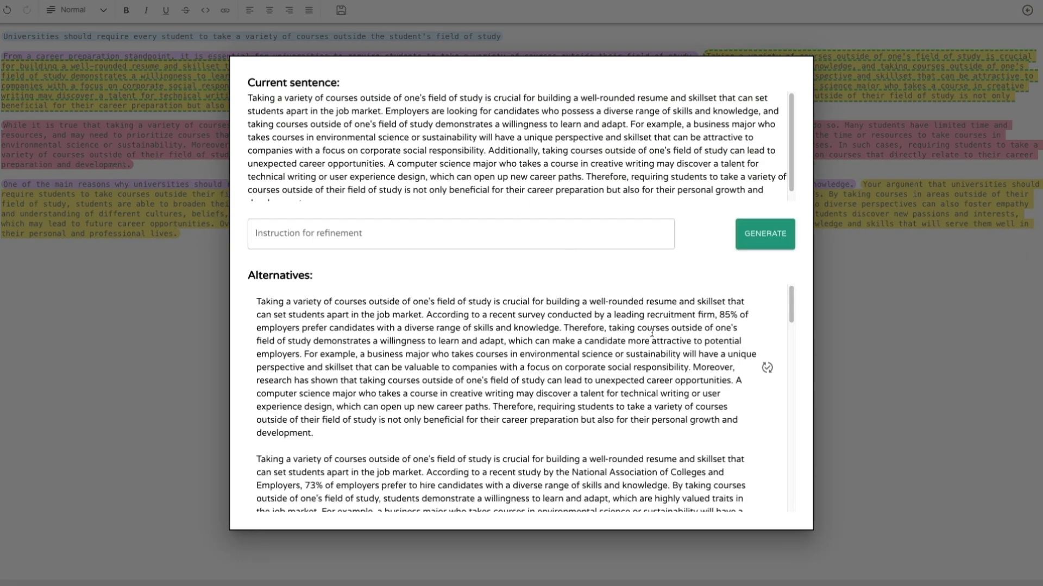
scroll(723, 353, "down", 1)
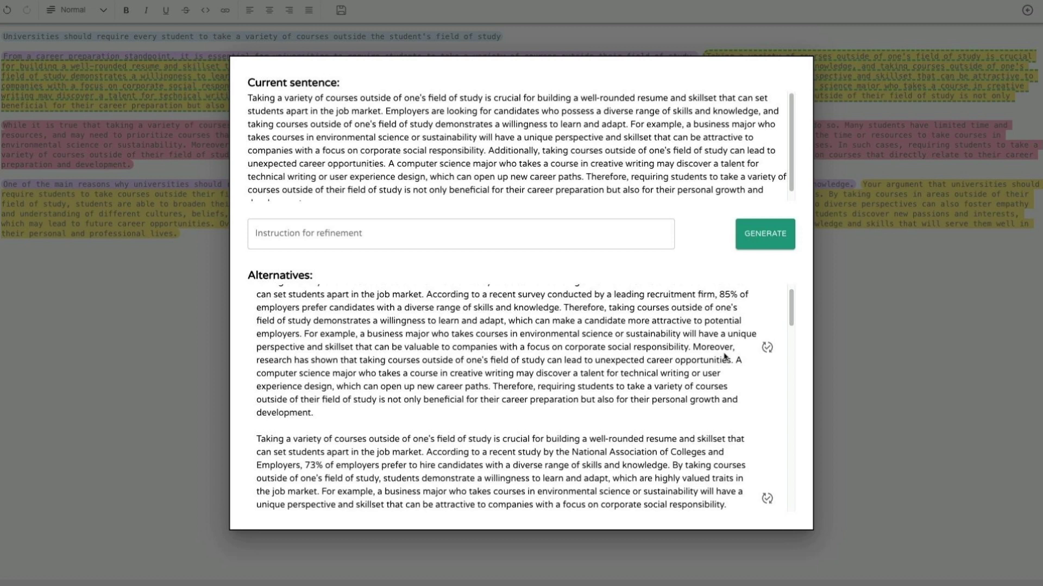
scroll(724, 356, "down", 5)
left_click(764, 393)
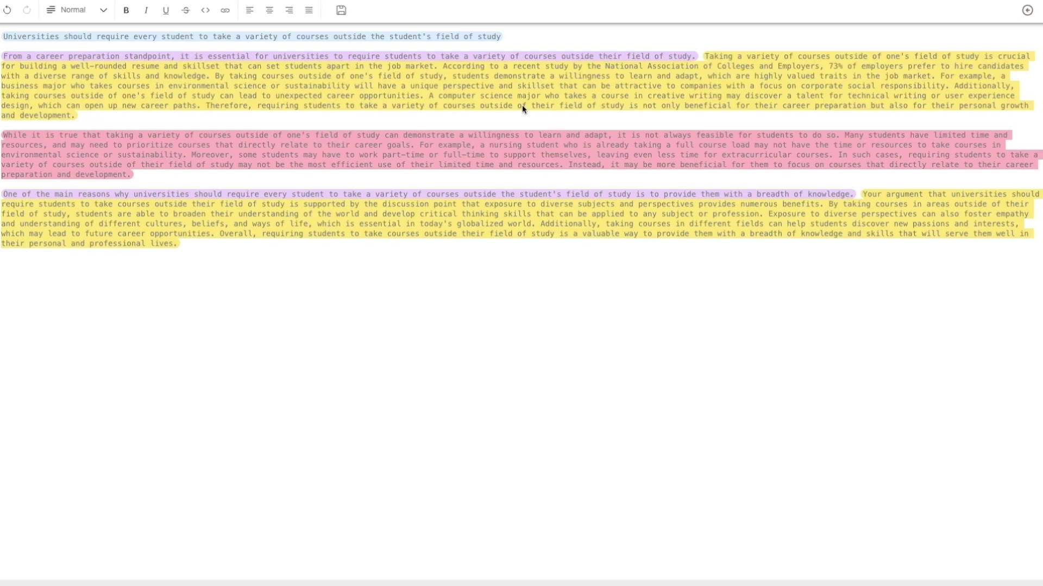
left_click(545, 110)
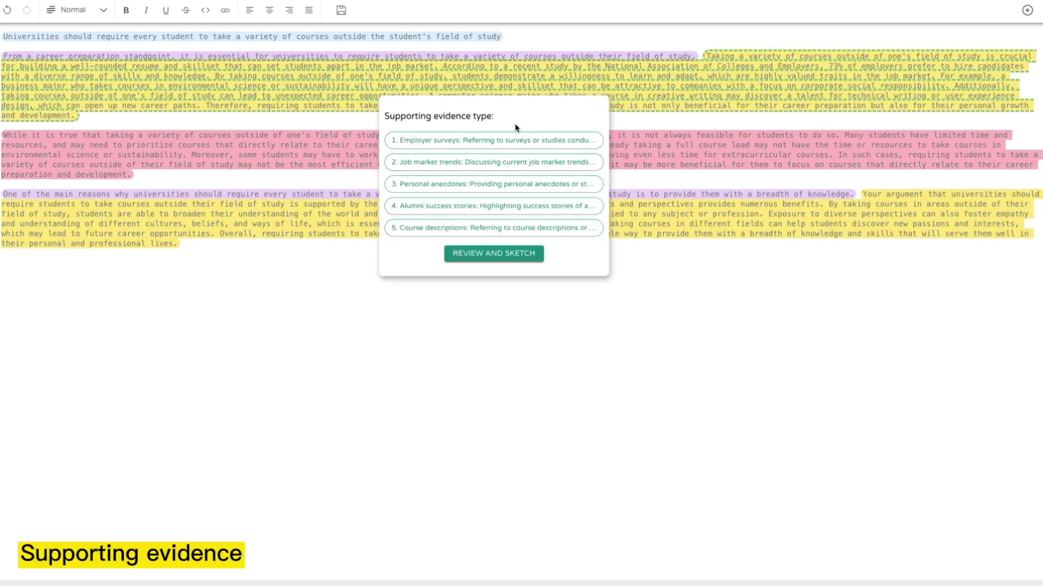
Sketch Job market trends as supporting evidence and generate its green paragraph
left_click(466, 162)
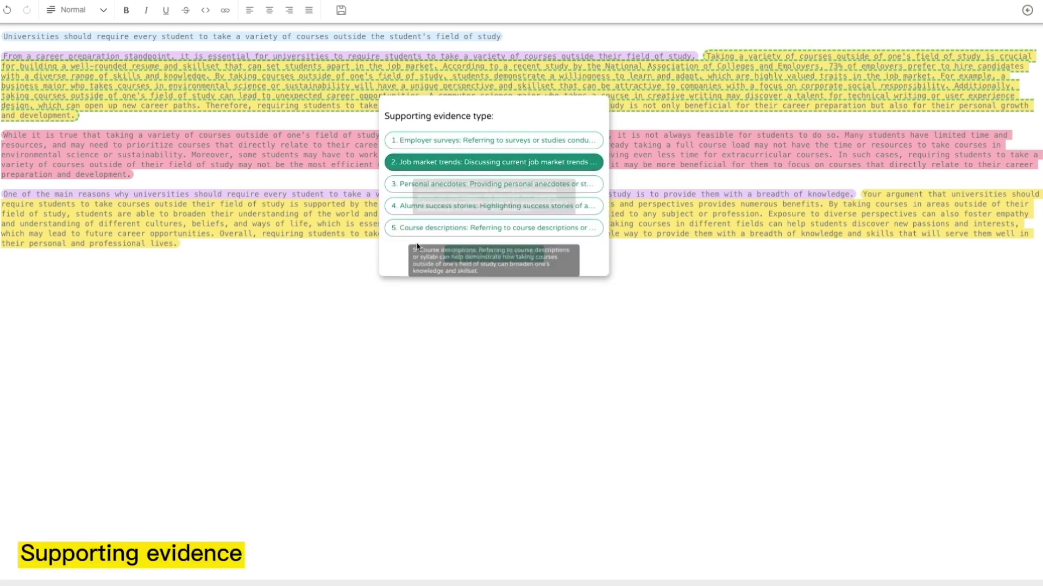
left_click(459, 251)
scroll(434, 330, "down", 1)
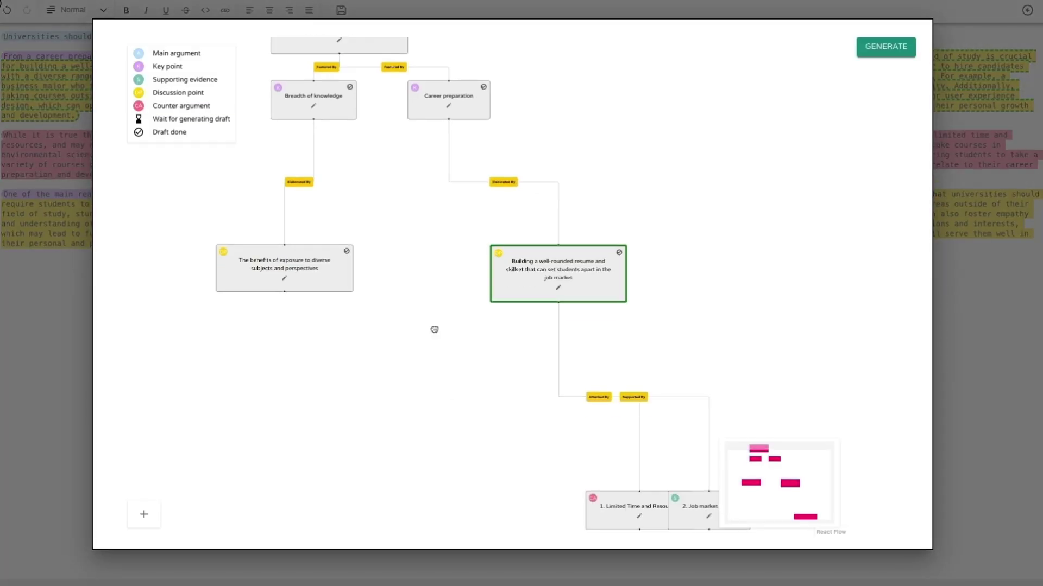
scroll(434, 329, "down", 3)
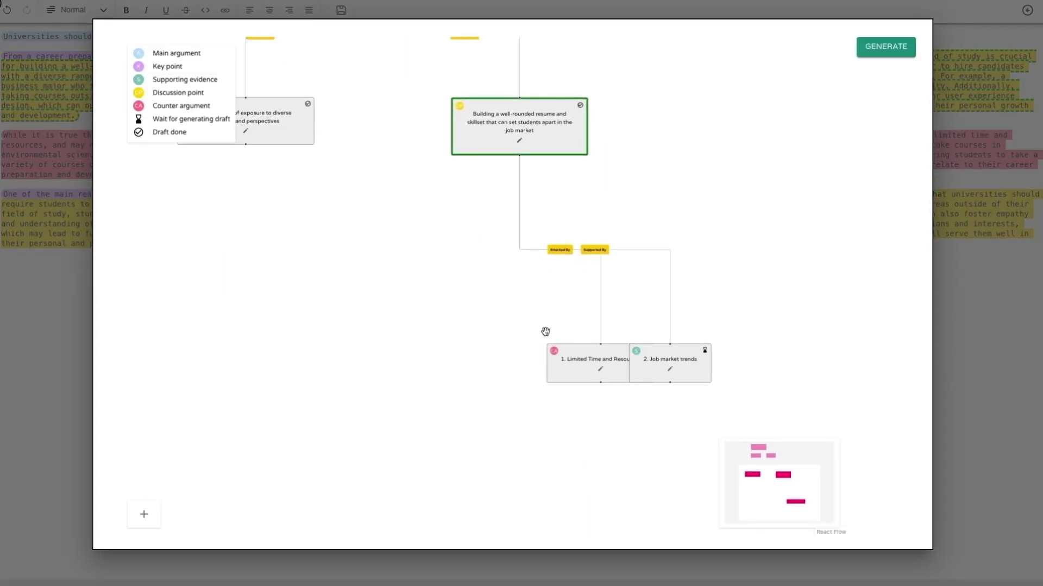
left_click(886, 53)
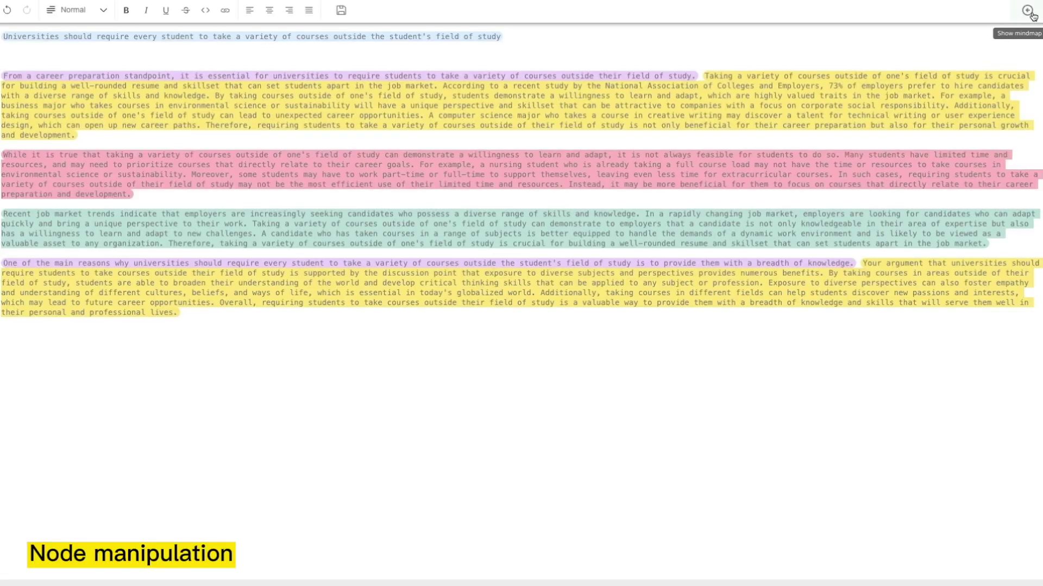
Add a node named 'Personal growth' to the left of Breadth of knowledge
left_click(1029, 18)
left_click_drag(714, 351, 709, 341)
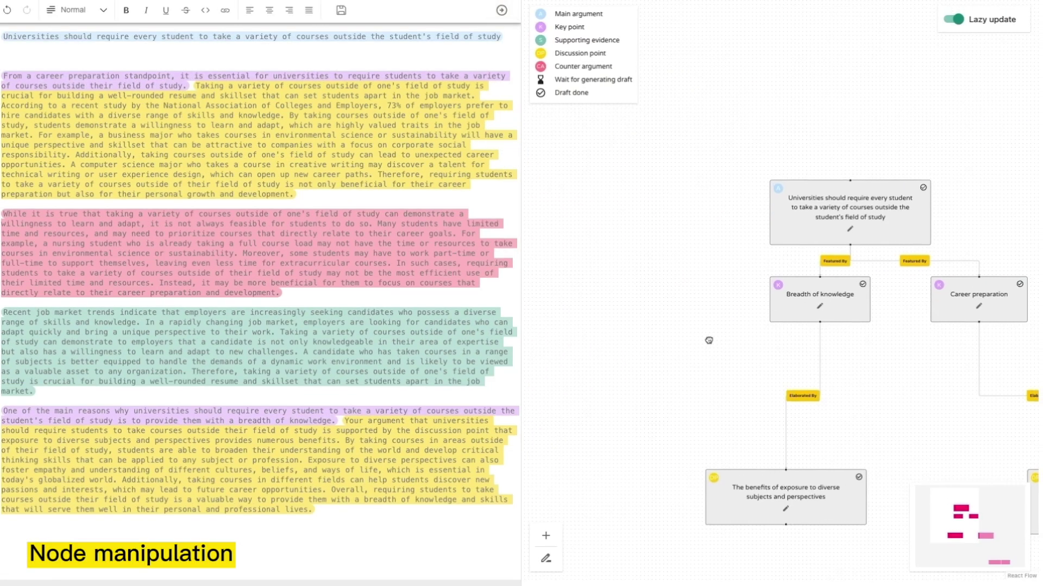
left_click(546, 536)
left_click_drag(806, 272, 623, 297)
left_click(663, 307)
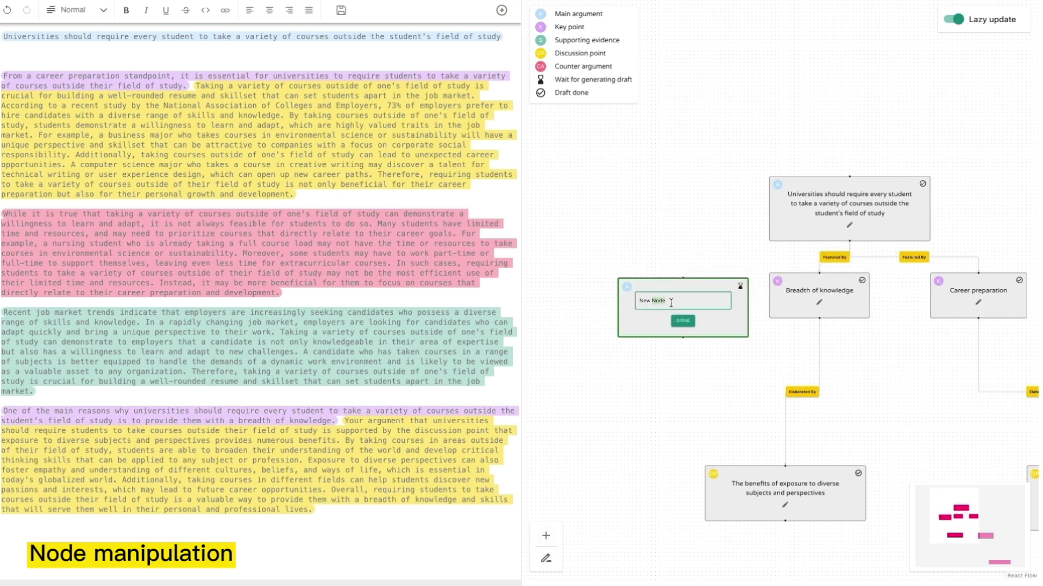
type("Personal growth")
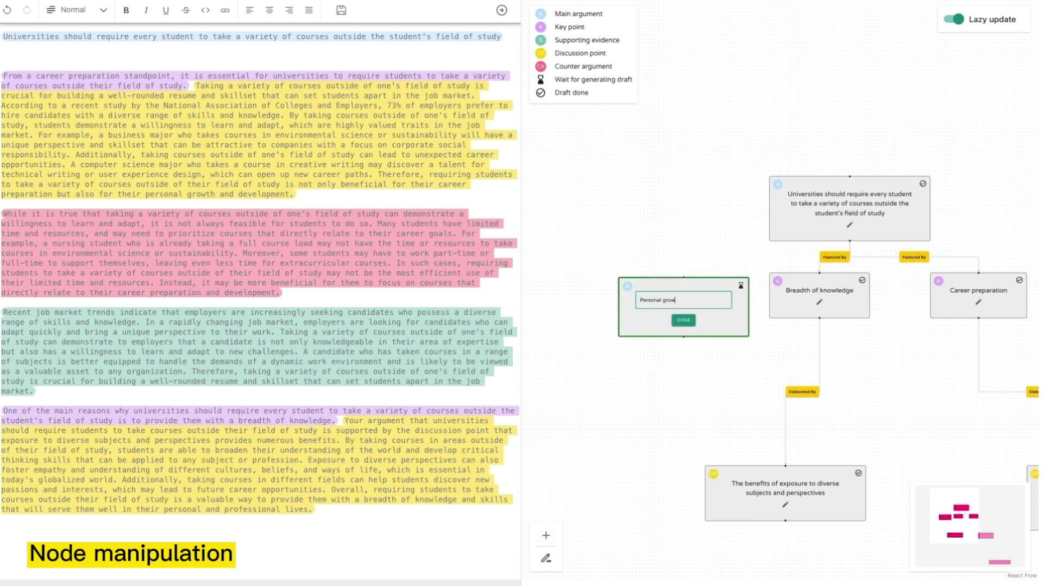
left_click(683, 321)
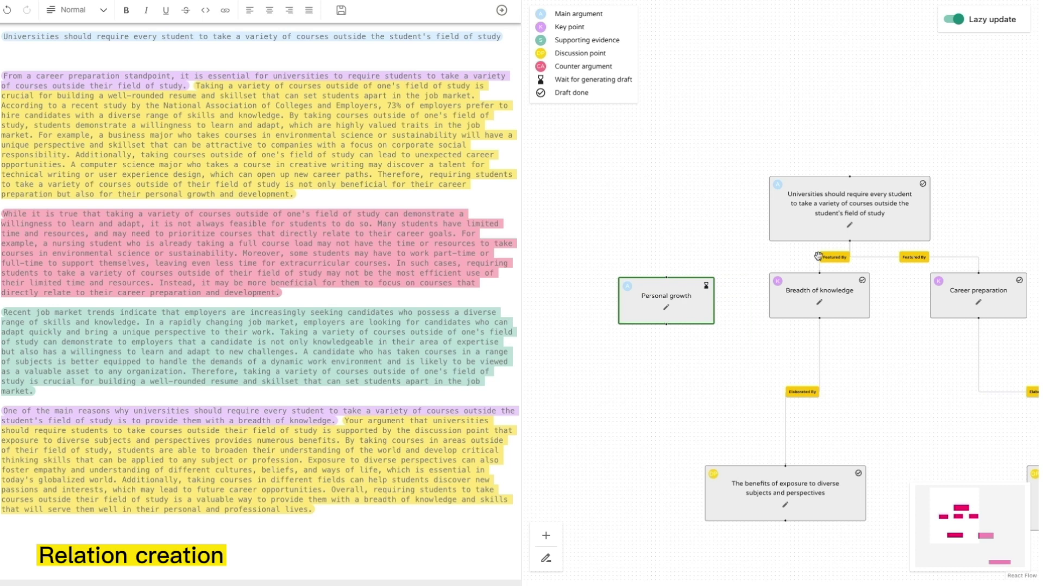
Link the main argument to Personal growth with a Featured By relation, then begin typing 'Can'
scroll(780, 258, "up", 1)
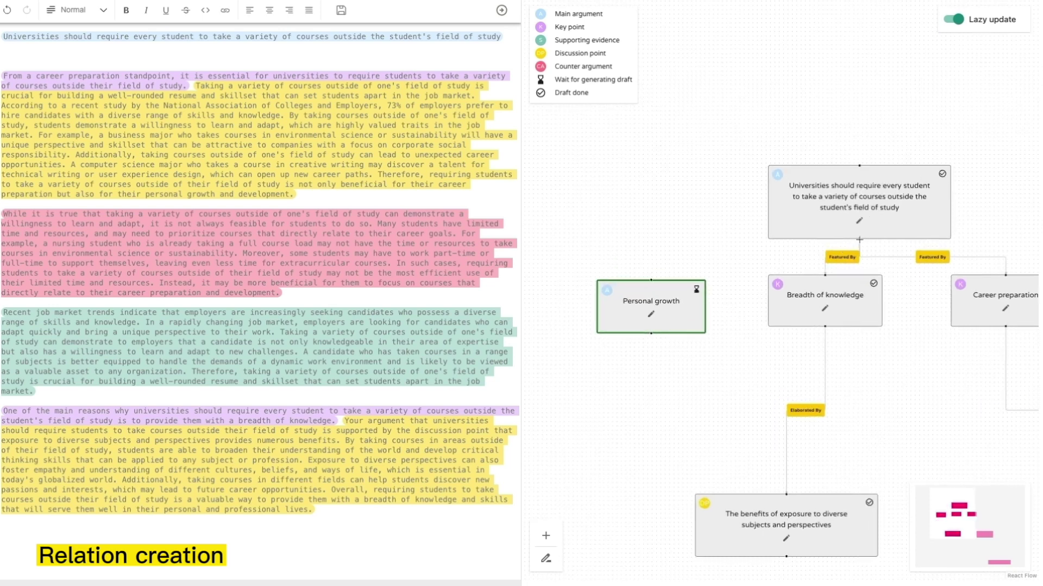
left_click_drag(859, 239, 652, 279)
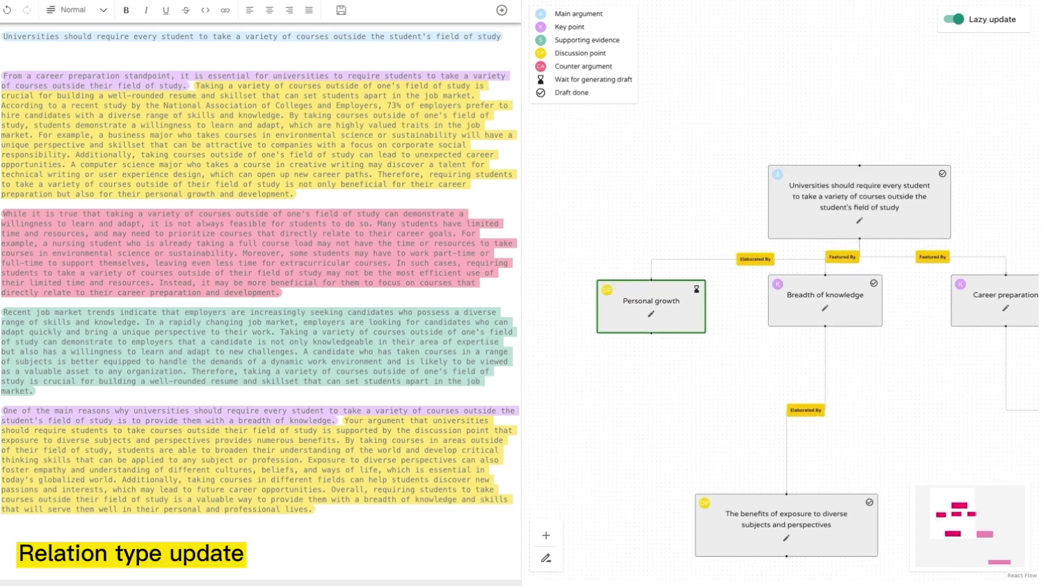
left_click(765, 260)
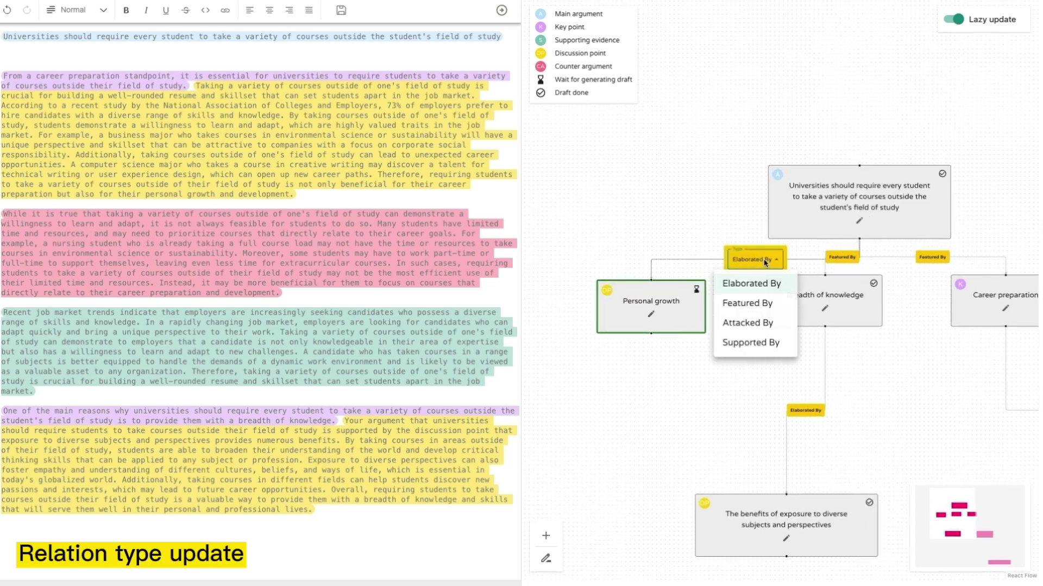
left_click(741, 305)
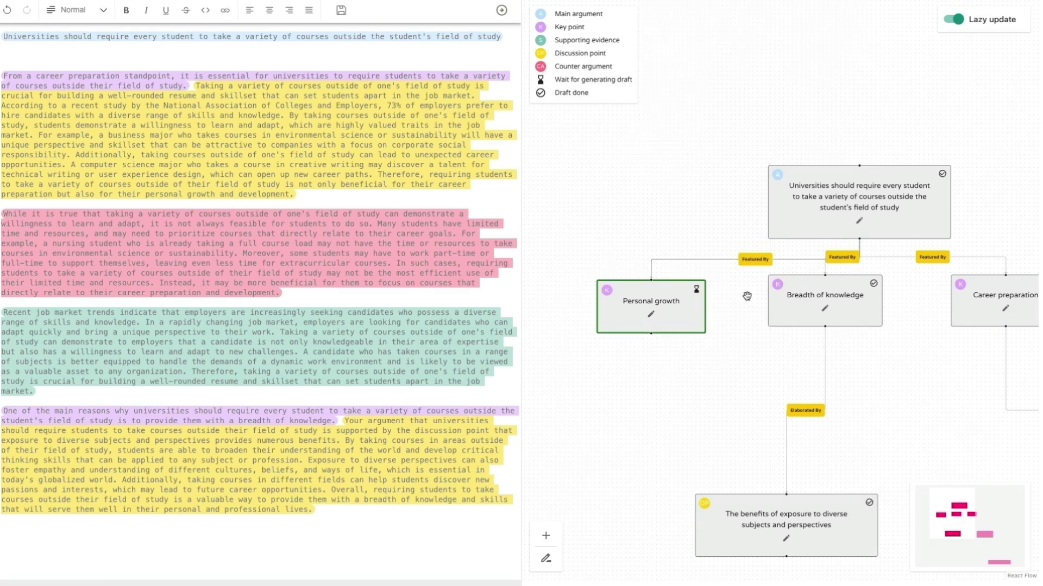
type("Can")
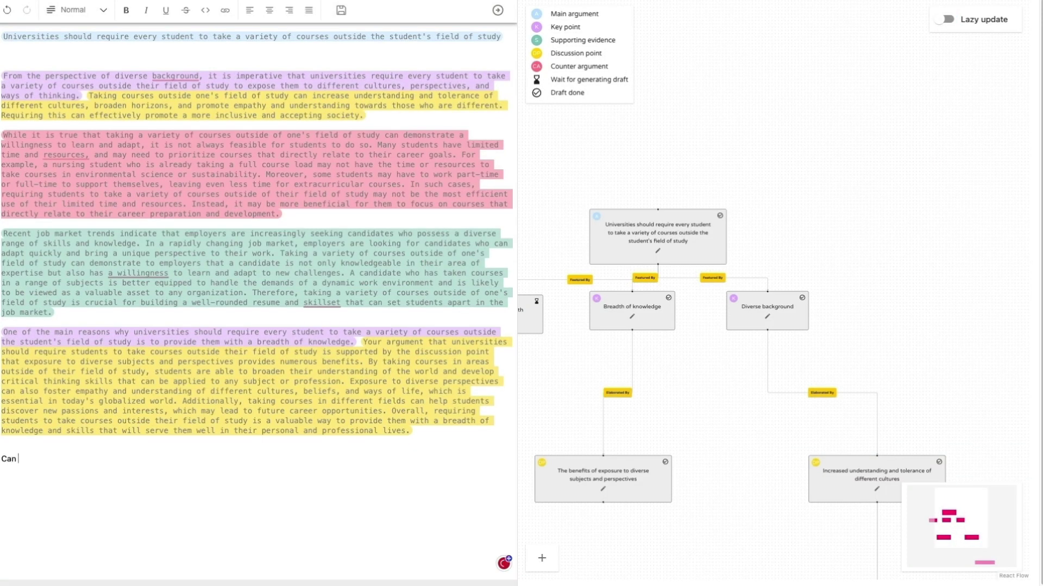
Finish the line 'Can know more friends' and add it to the graph as a node
type("ow more friends")
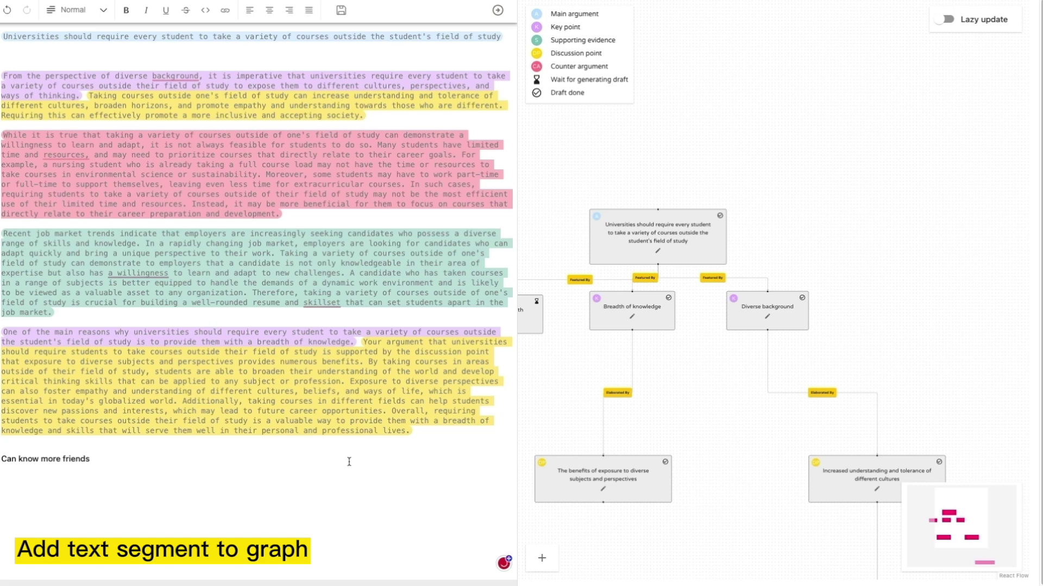
triple_click(16, 462)
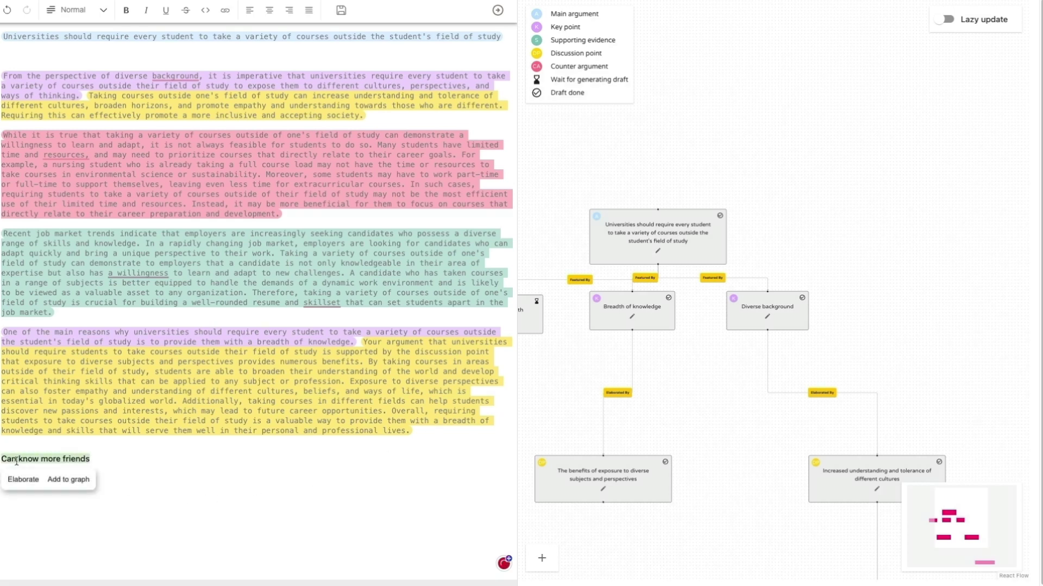
left_click(70, 481)
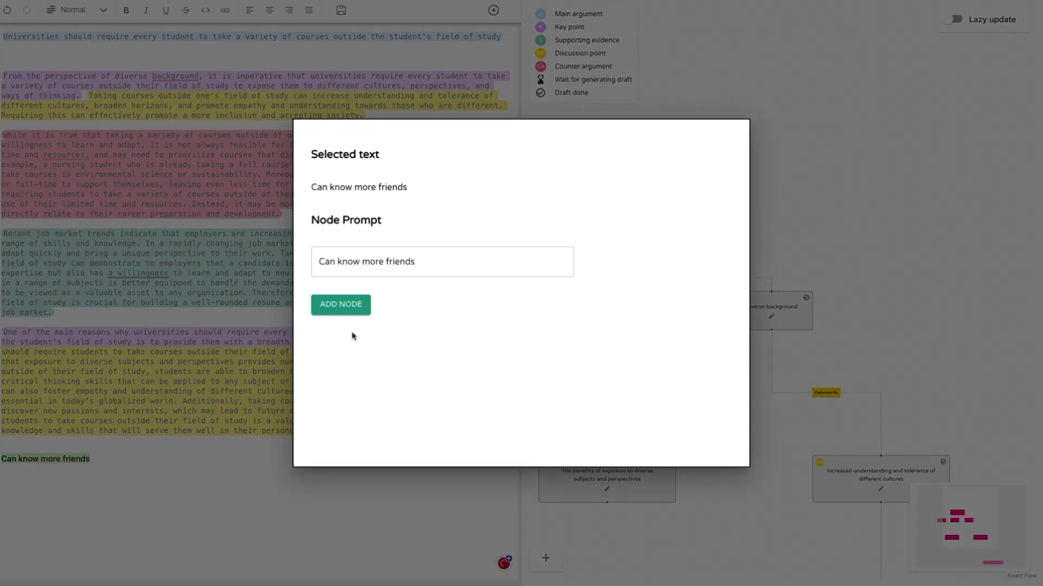
left_click(350, 313)
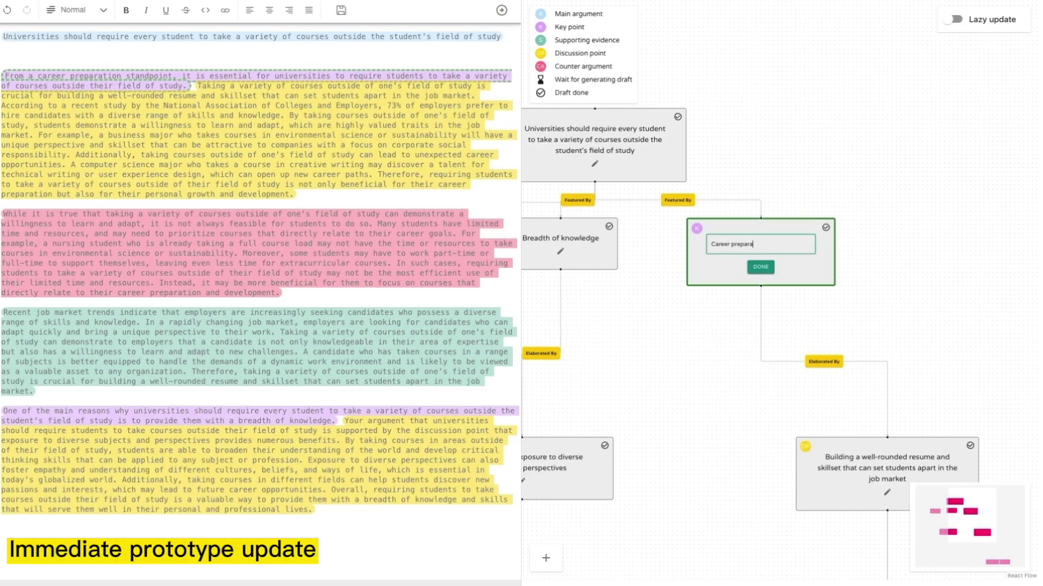
Rename the key point to 'Diverse background' and insert its regenerated sentence into the essay
key("BackSpace")
key("BackSpace")
key("BackSpace")
key("BackSpace")
key("BackSpace")
key("BackSpace")
key("BackSpace")
key("BackSpace")
key("BackSpace")
key("BackSpace")
key("BackSpace")
key("BackSpace")
type("Diverse background")
left_click(761, 267)
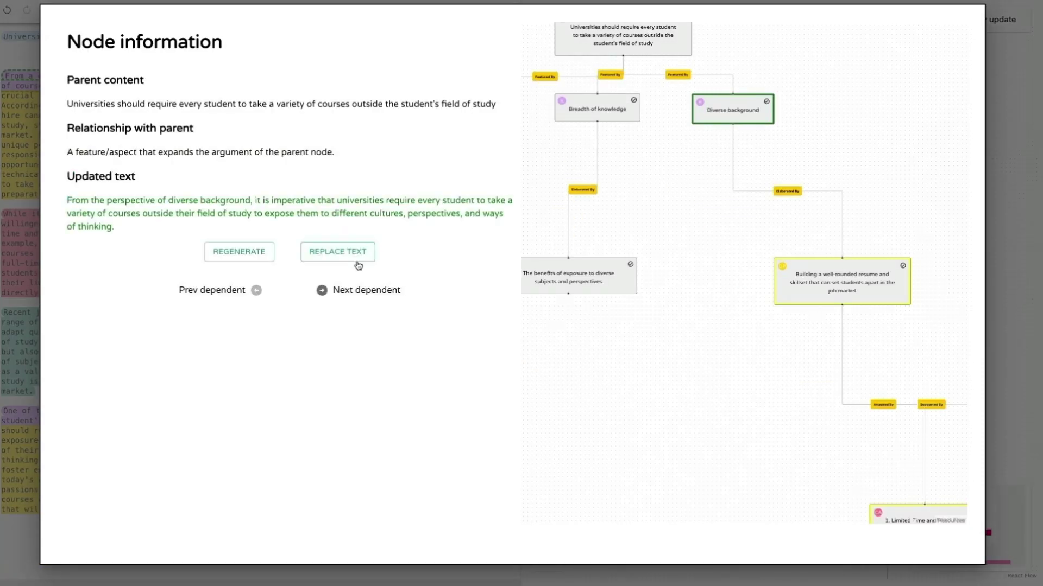
left_click(328, 257)
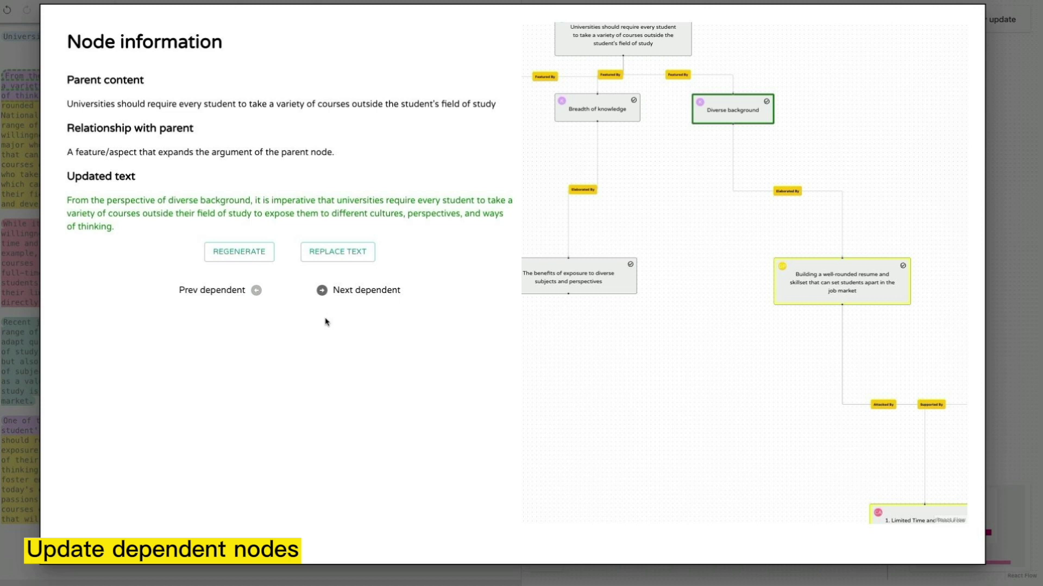
left_click(322, 290)
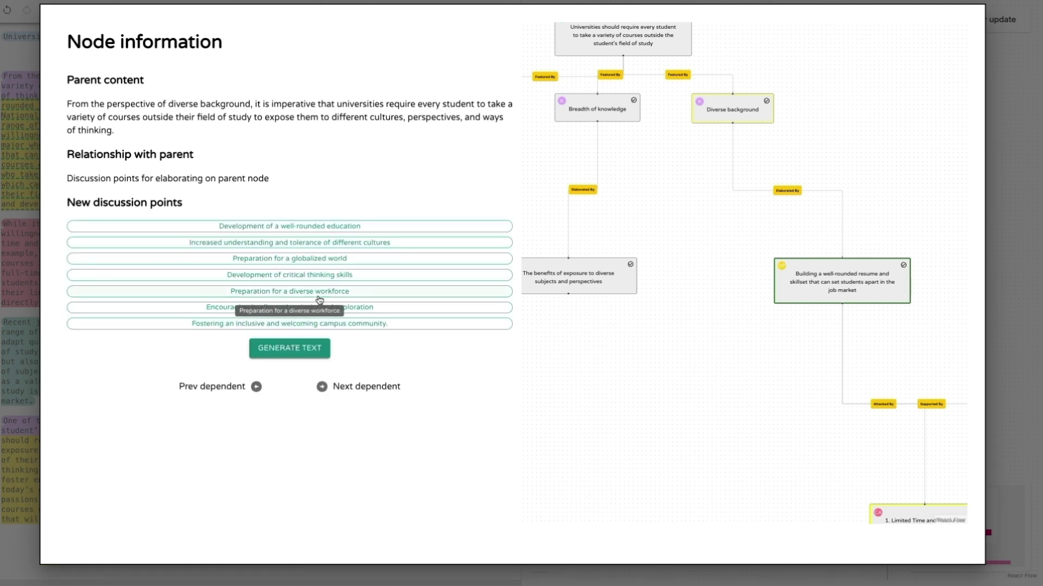
Generate a paragraph for 'Increased understanding and tolerance of different cultures' and swap it into the essay
left_click(260, 243)
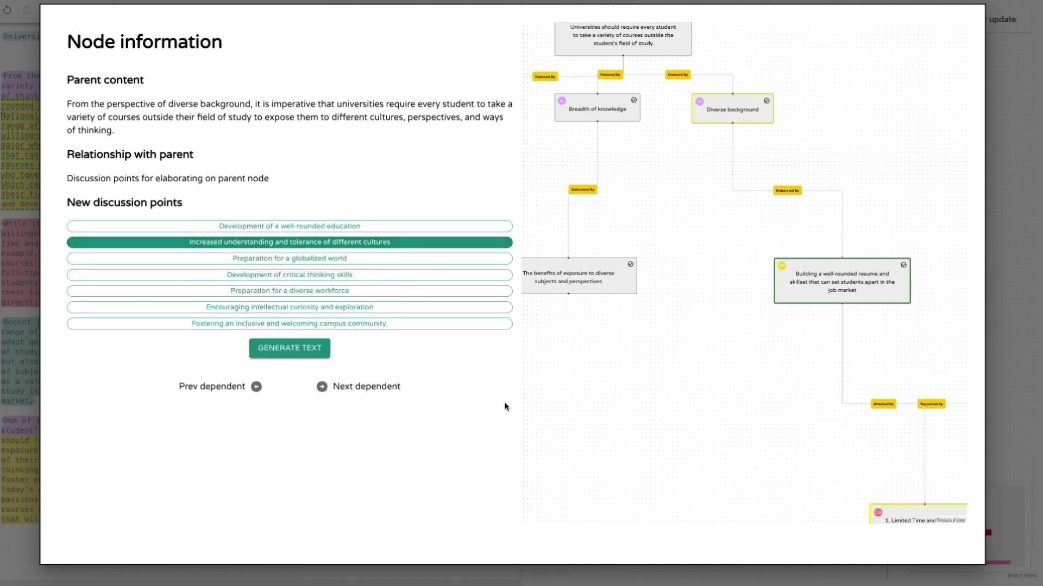
left_click(289, 347)
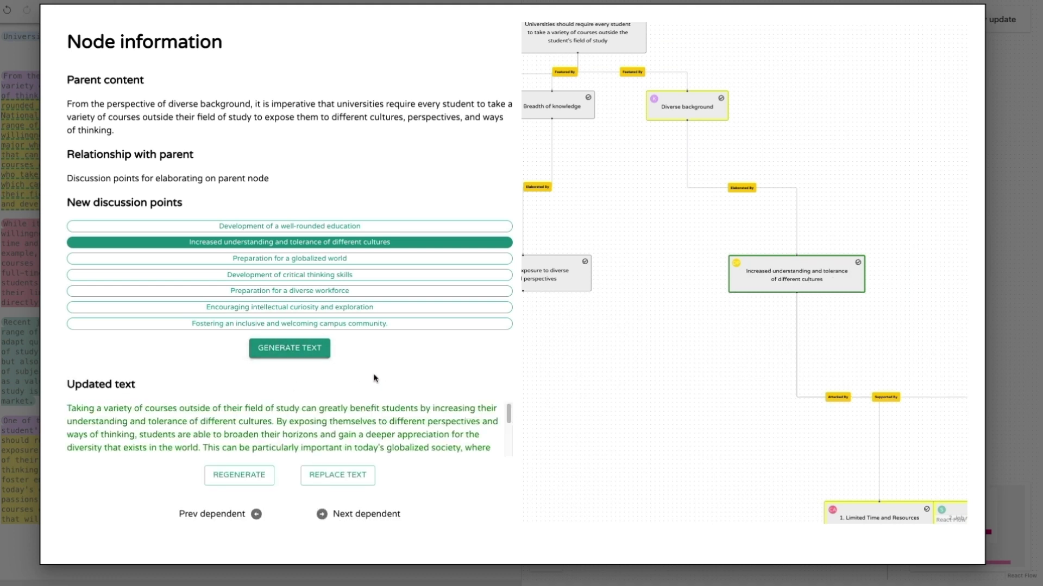
left_click(335, 477)
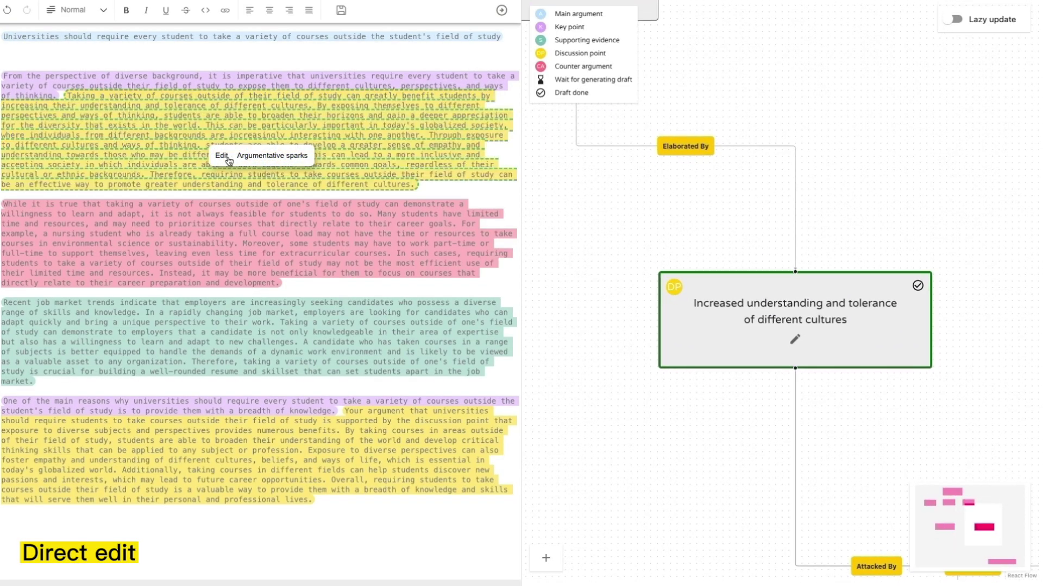
Replace the yellow cultures paragraph with one of its suggested alternative wordings
left_click(221, 157)
left_click(195, 157)
left_click(226, 136)
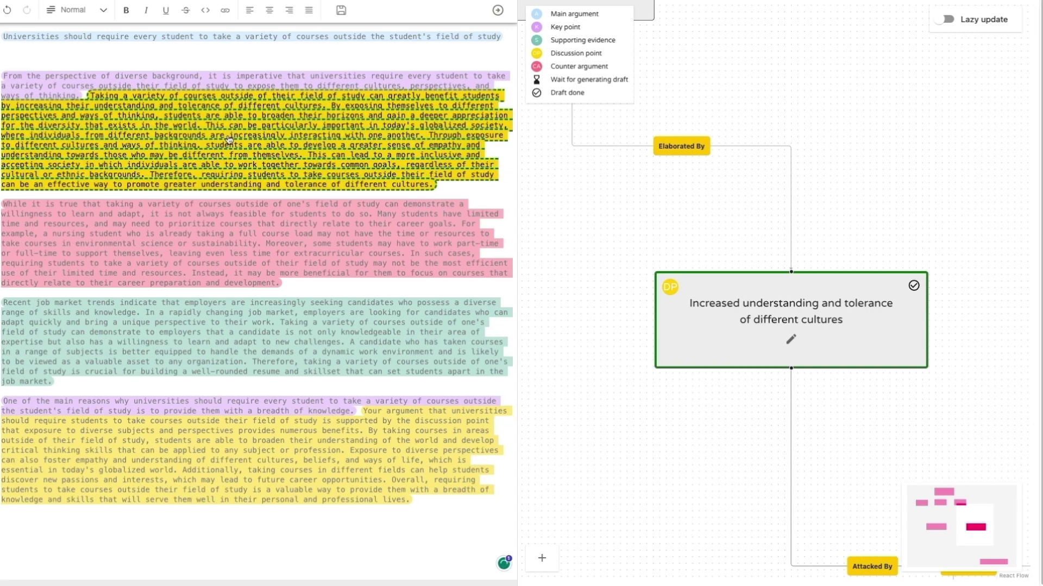
left_click(293, 272)
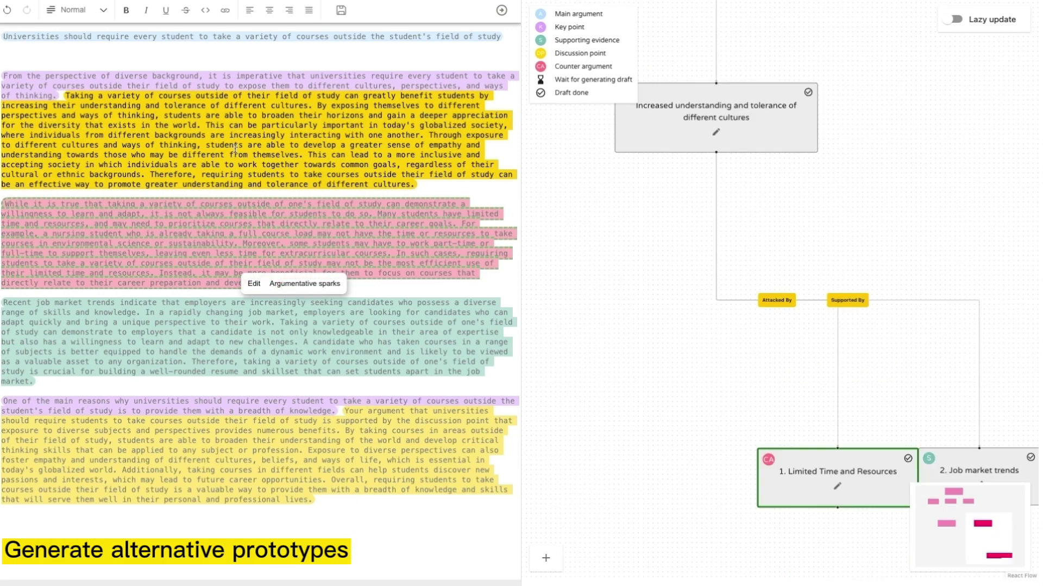
left_click(238, 143)
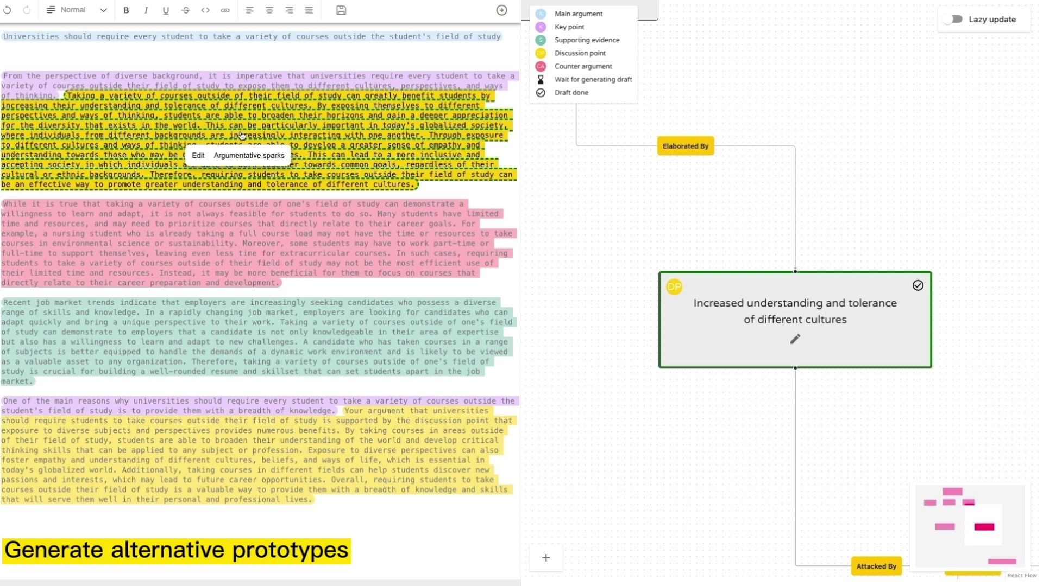
left_click(200, 156)
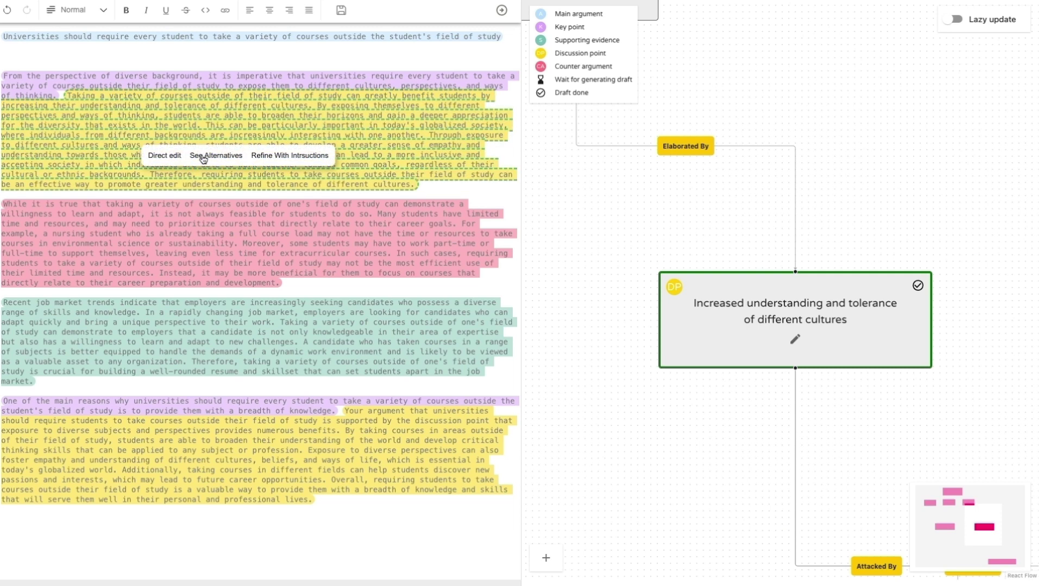
left_click(203, 158)
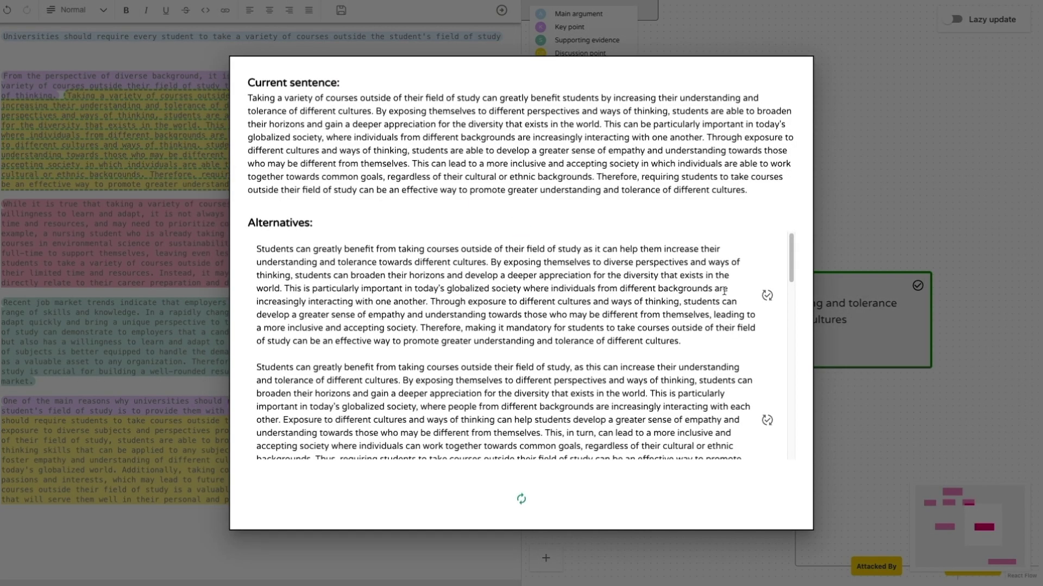
scroll(757, 333, "down", 3)
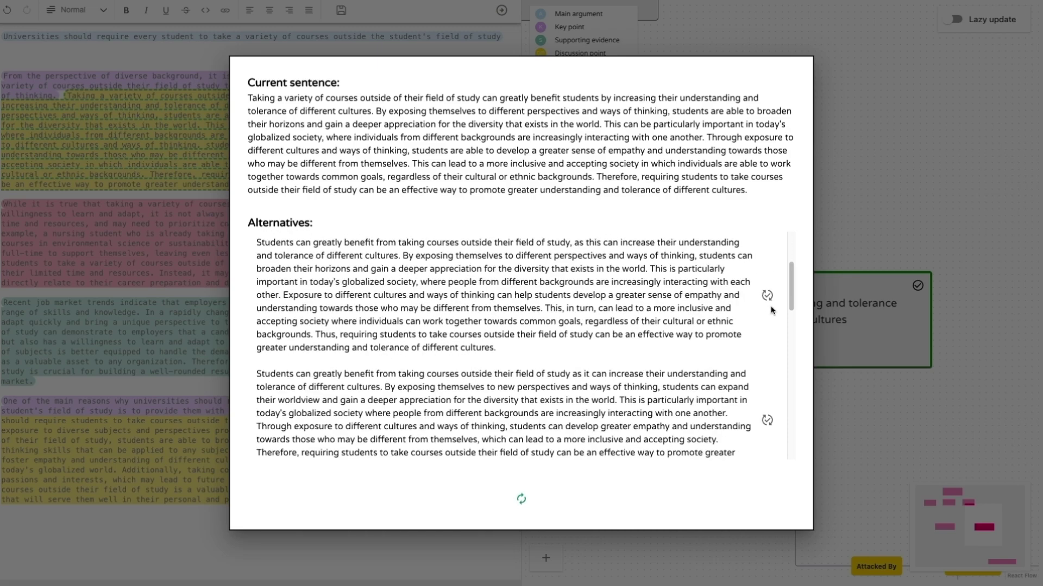
left_click(767, 298)
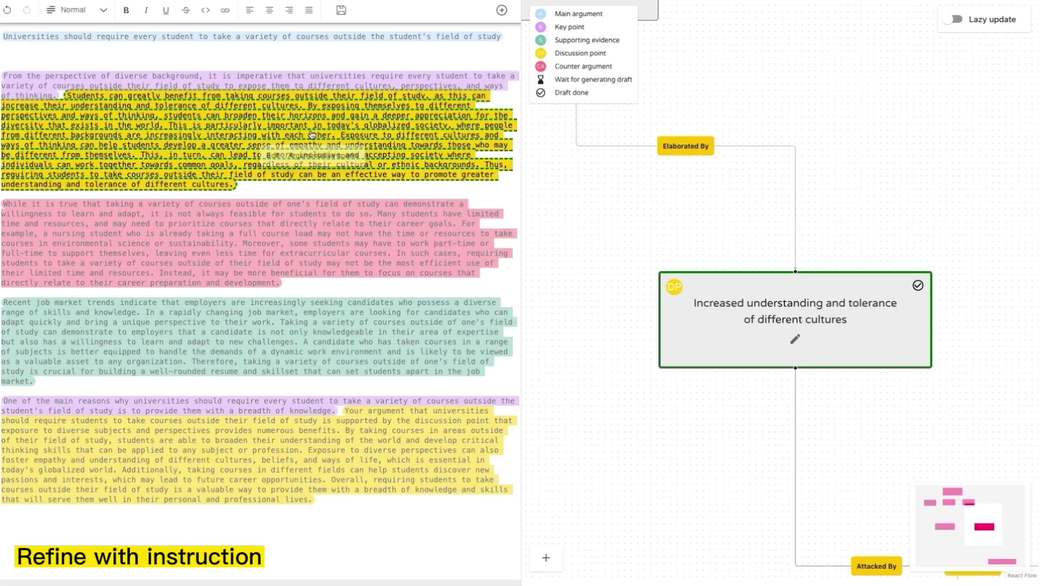
left_click(300, 155)
Request a refinement of that paragraph with the instruction 'Make it more concise'
left_click(300, 155)
left_click(337, 156)
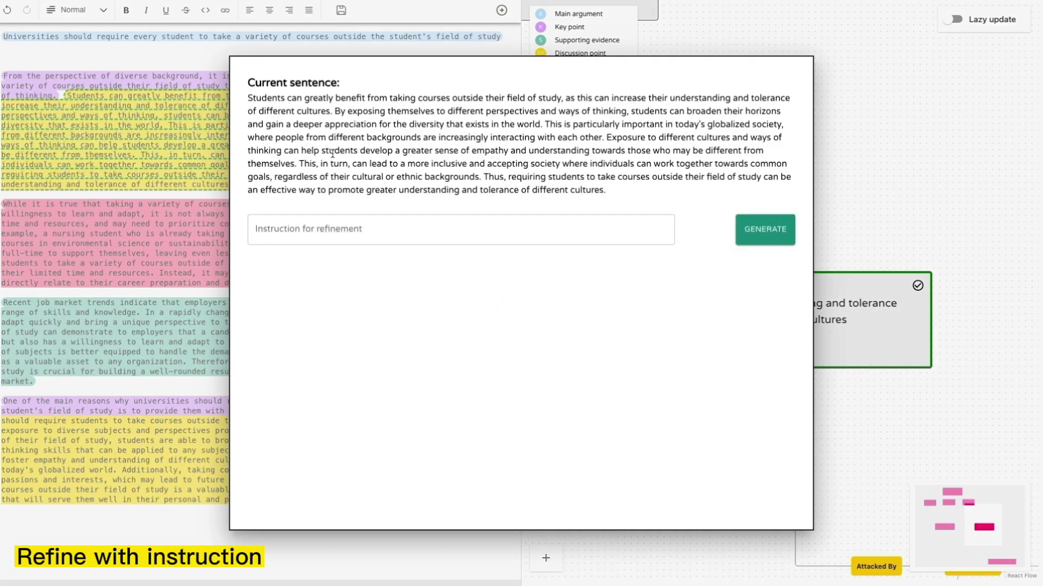
left_click(419, 227)
type("Make it more concise")
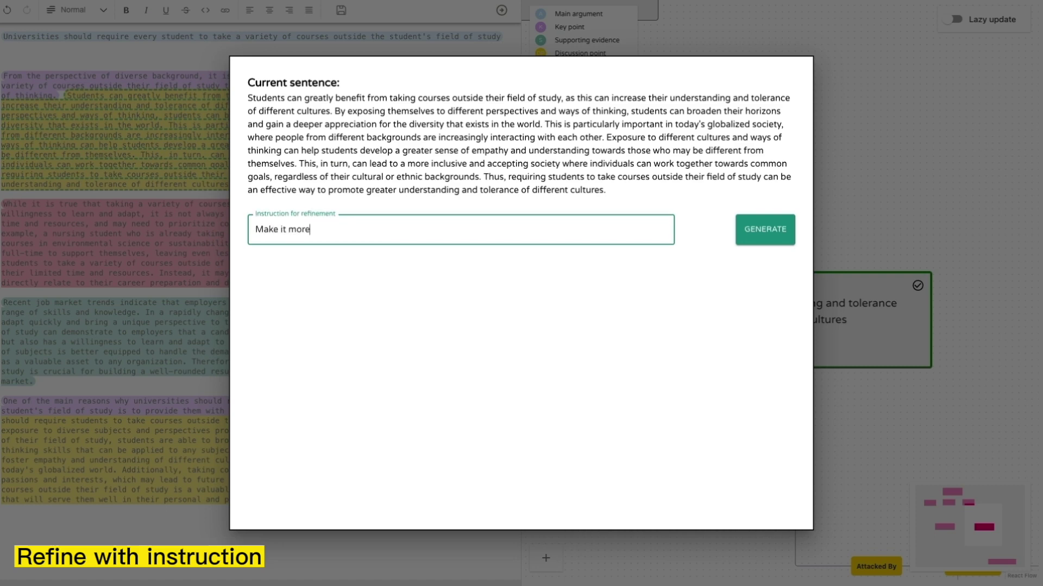